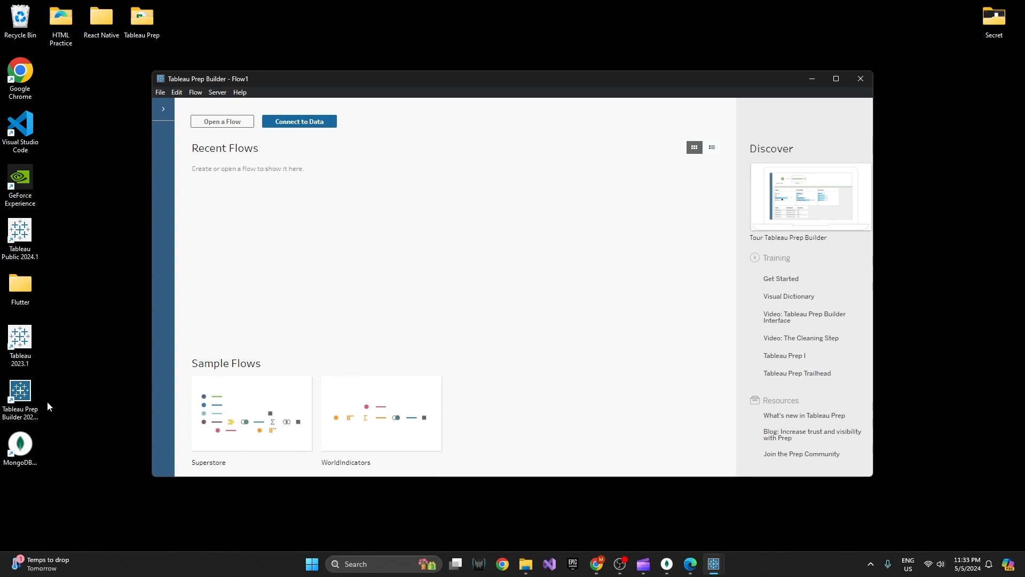
# - Bring the Tableau Prep Builder start window to the front and maximize it to fill the screen
pyautogui.click(25, 404)
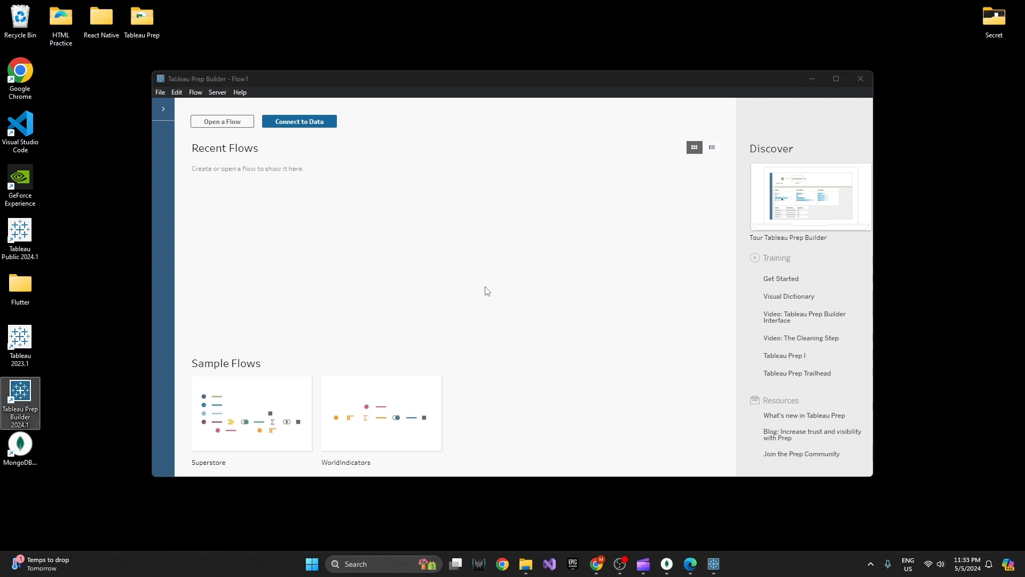
pyautogui.click(458, 274)
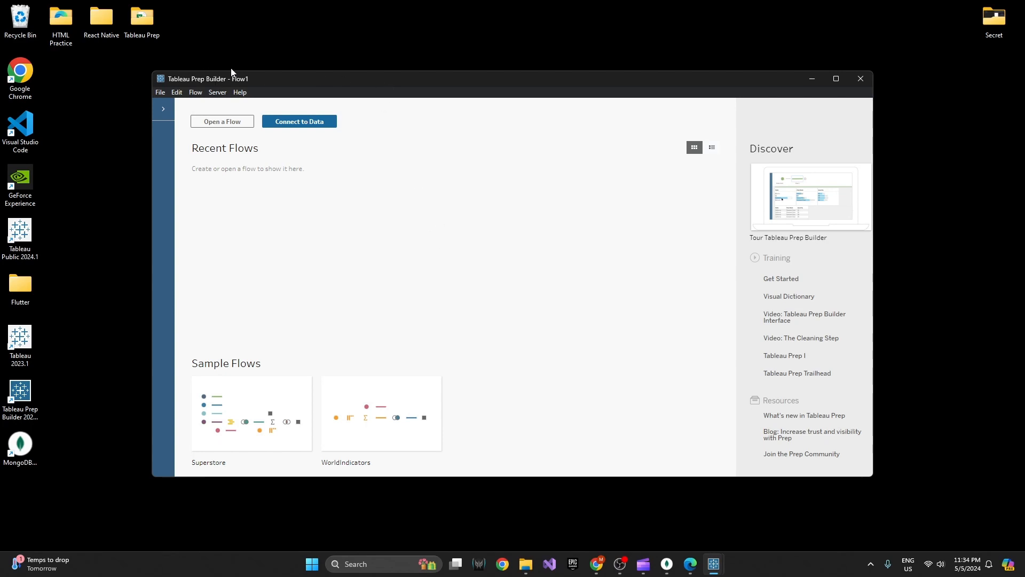
pyautogui.doubleClick(304, 78)
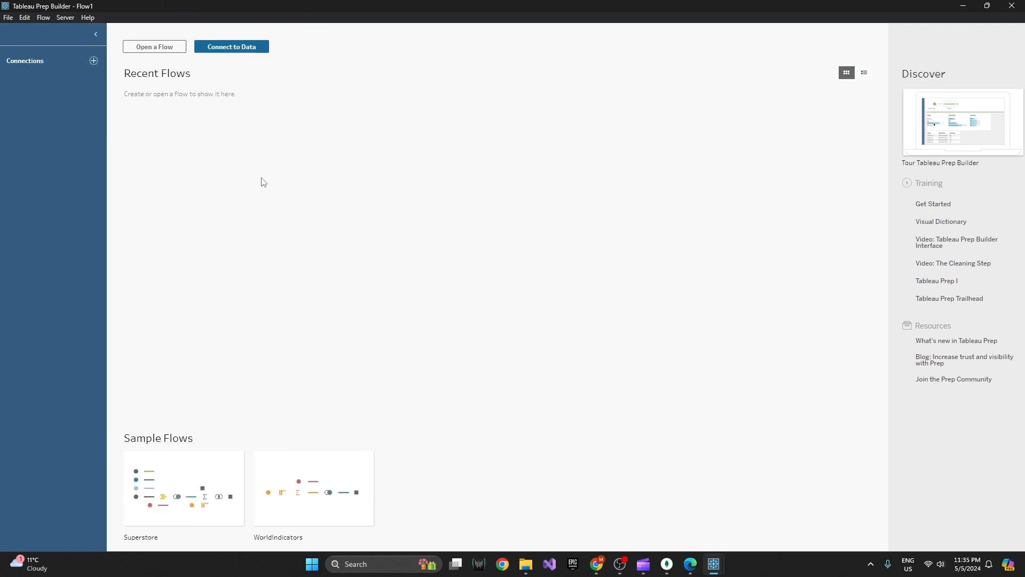
pyautogui.click(100, 36)
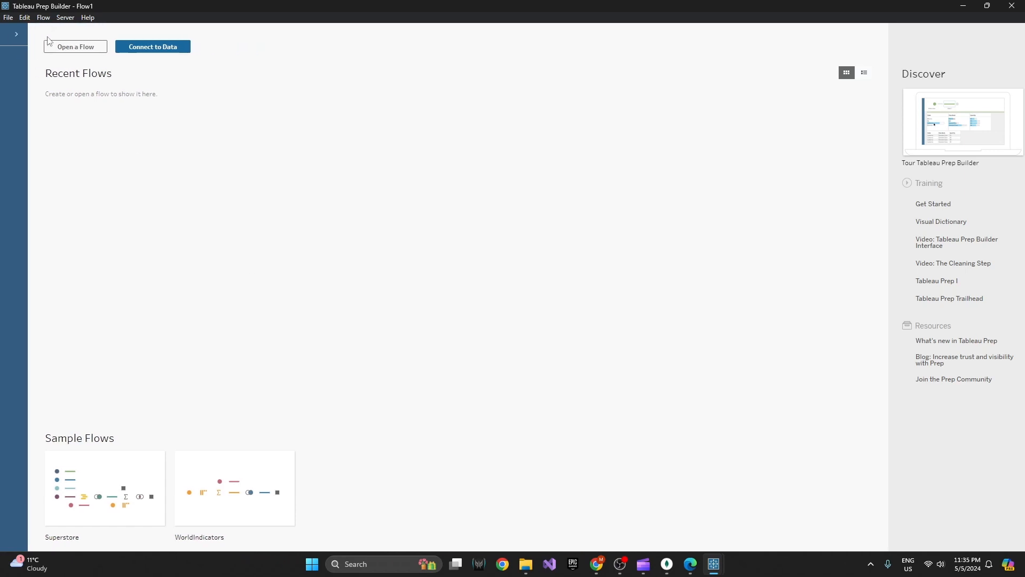
pyautogui.click(9, 34)
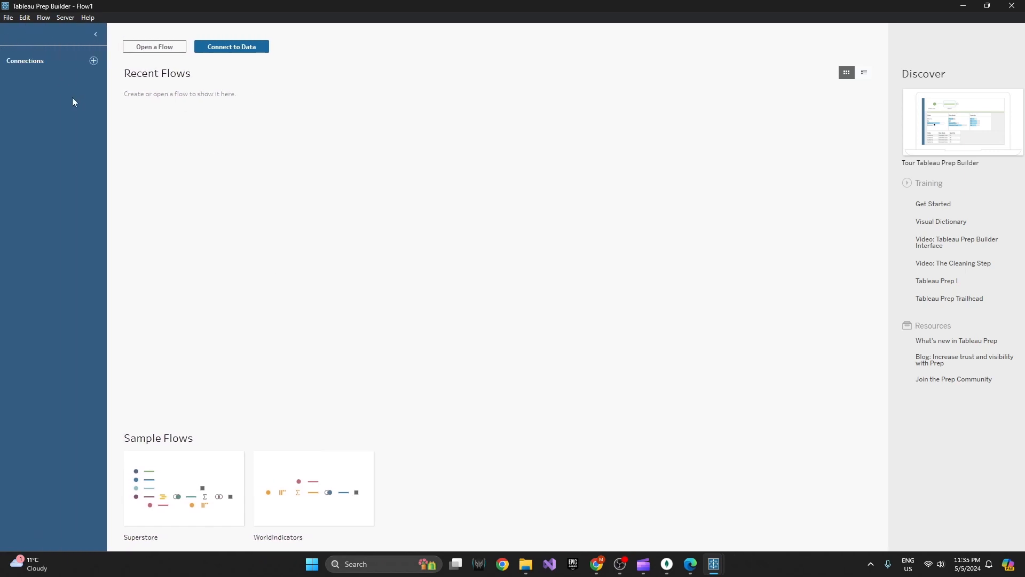
pyautogui.click(92, 60)
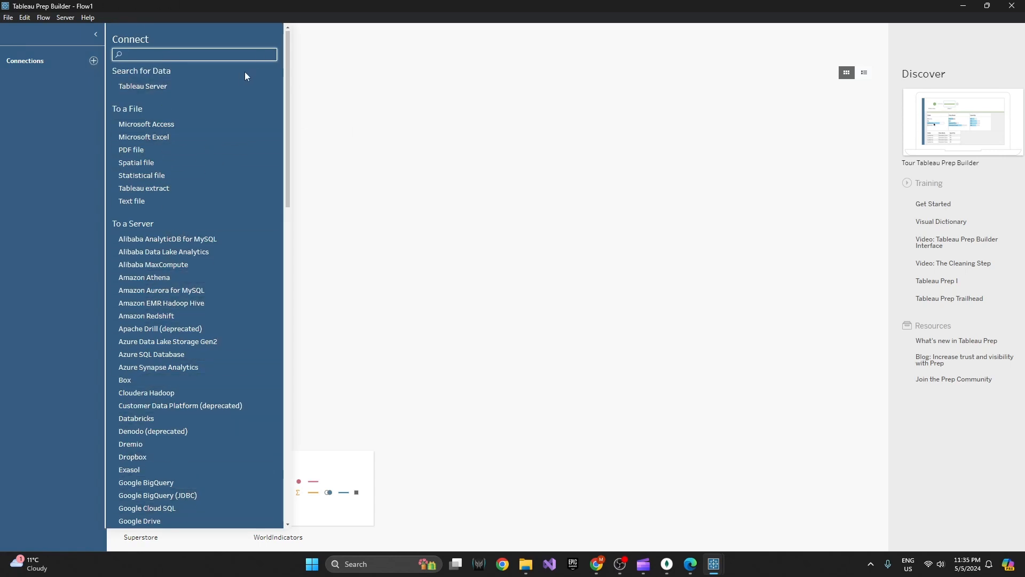
pyautogui.click(94, 34)
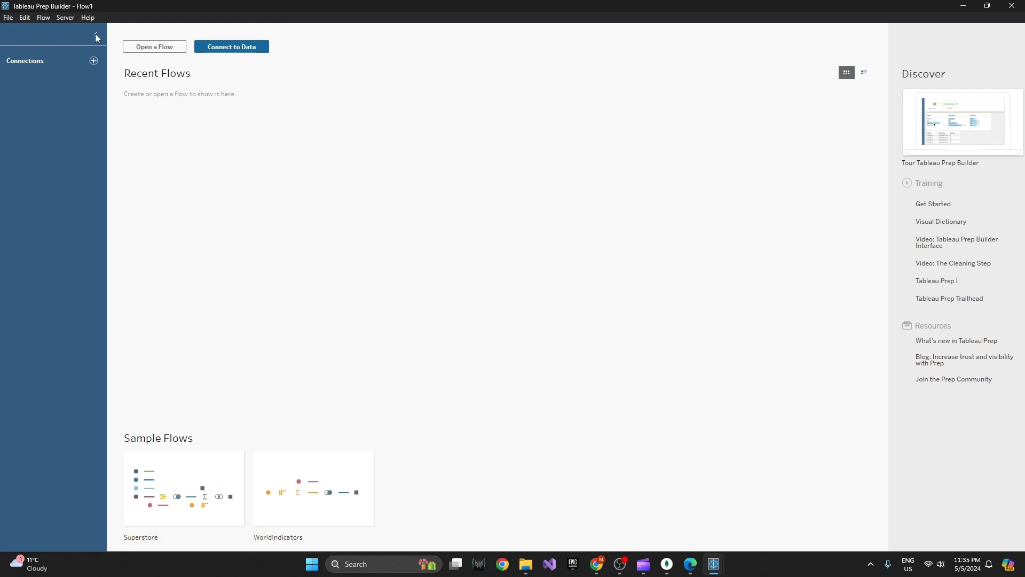
pyautogui.click(94, 34)
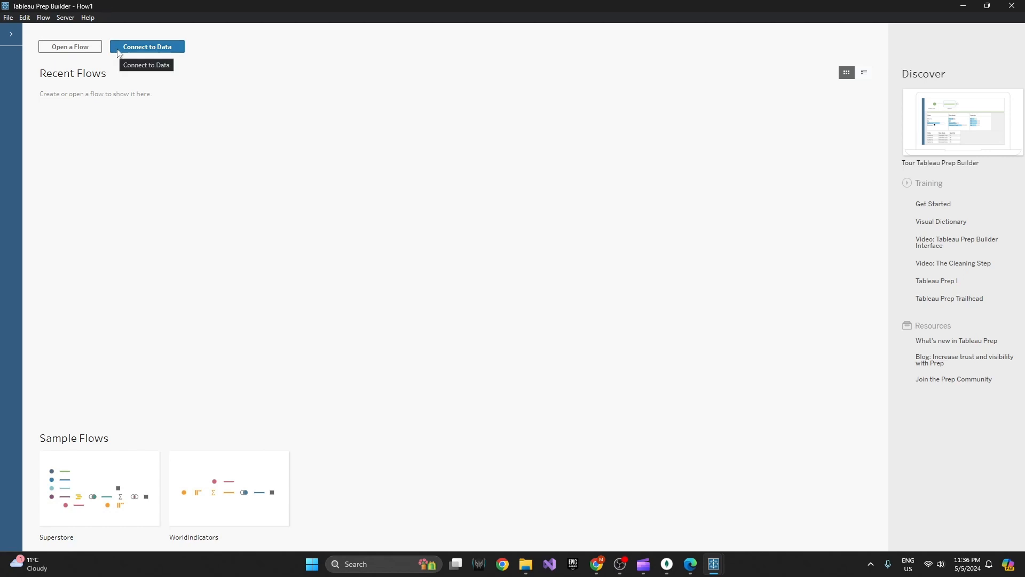
# - Start a new data connection, filter the connectors by "cs" and choose the text file connector
pyautogui.click(148, 47)
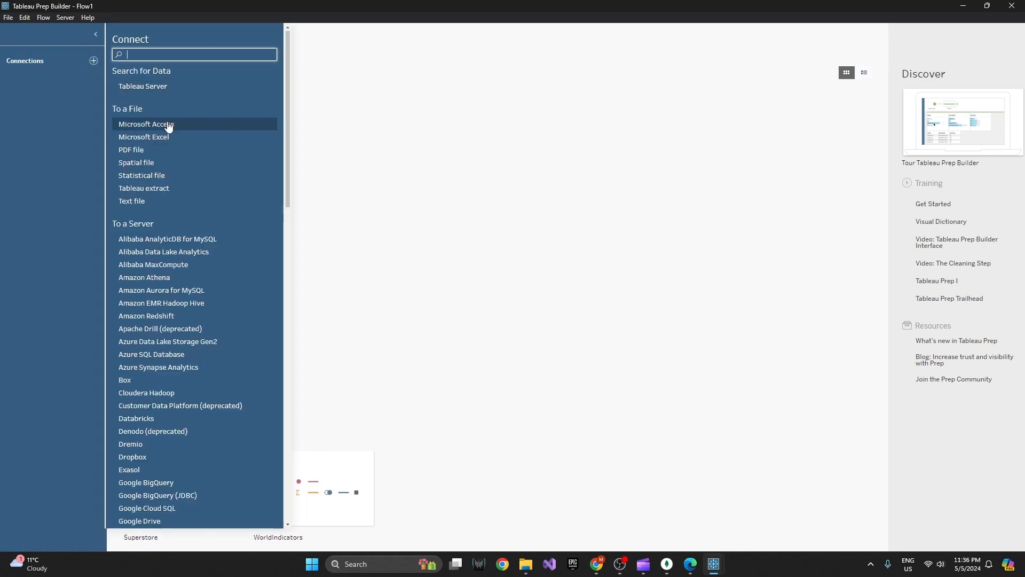
pyautogui.scroll(-6, 177, 293)
pyautogui.scroll(7, 181, 387)
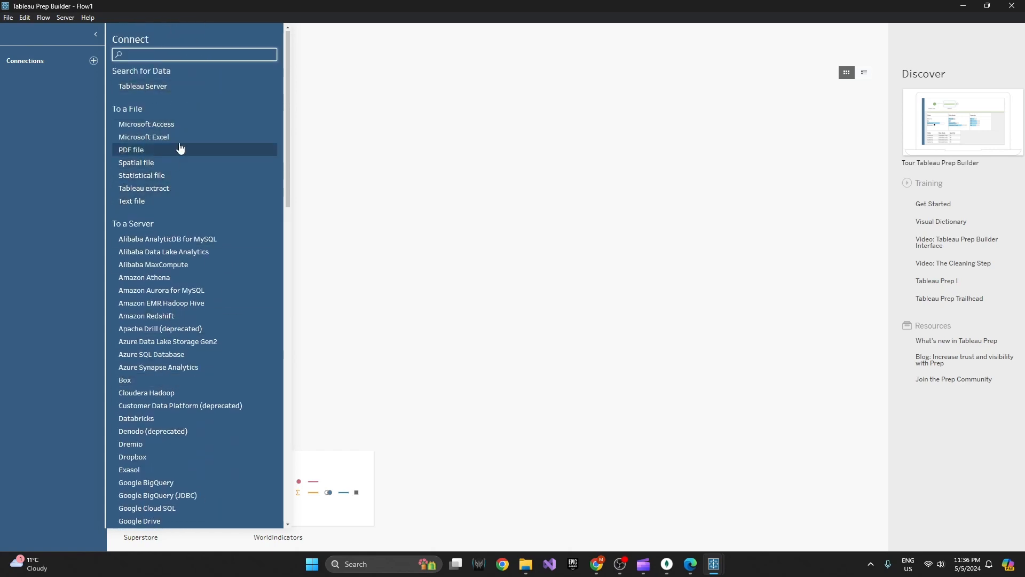
pyautogui.scroll(-12, 160, 320)
pyautogui.scroll(5, 176, 480)
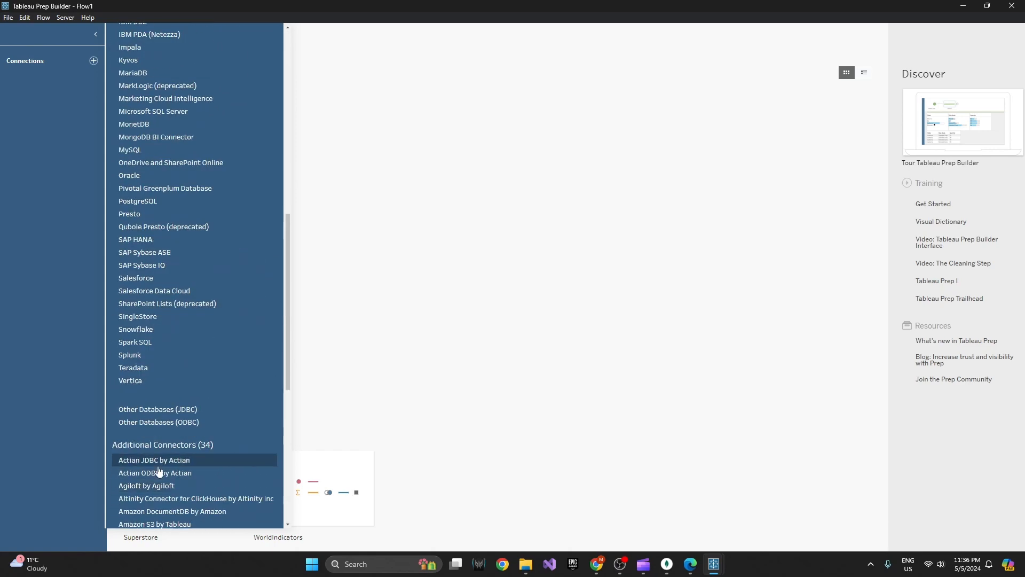
pyautogui.scroll(8, 159, 470)
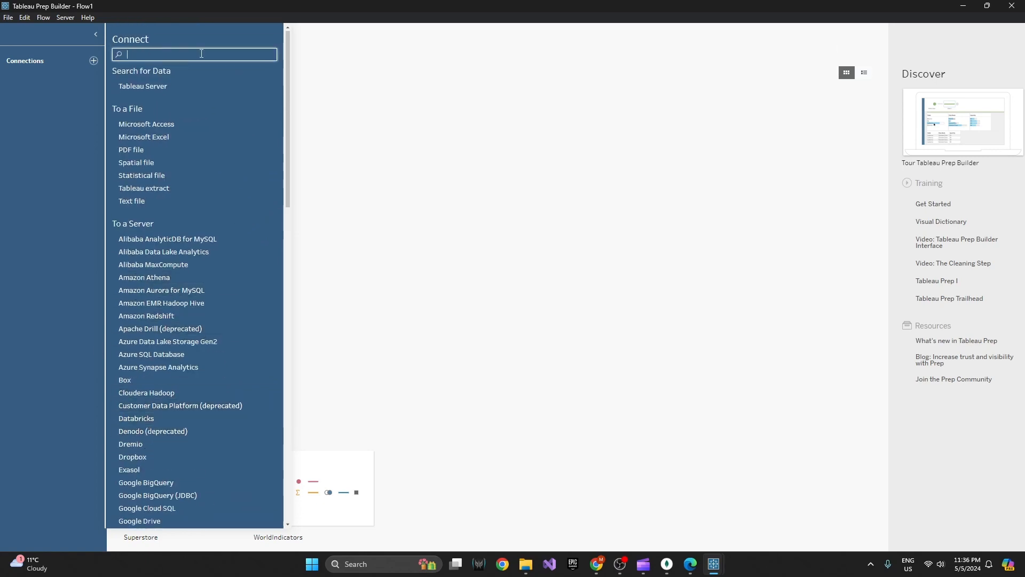
pyautogui.write('cs')
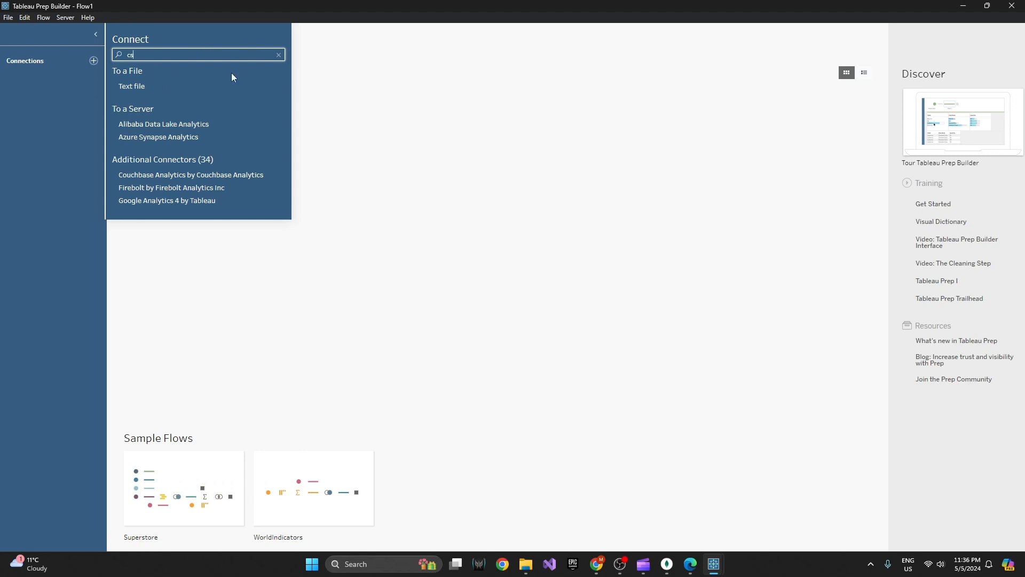
pyautogui.click(204, 85)
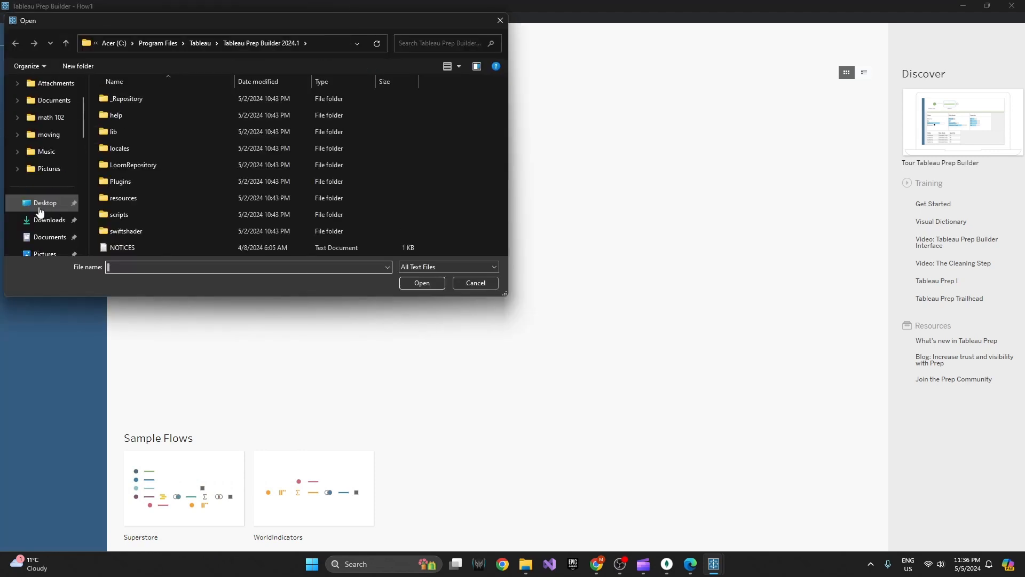
# - Open the 5m Sales Records file from the Tableau Prep folder on the Desktop and enlarge the flow canvas
pyautogui.scroll(-4, 40, 211)
pyautogui.scroll(3, 42, 160)
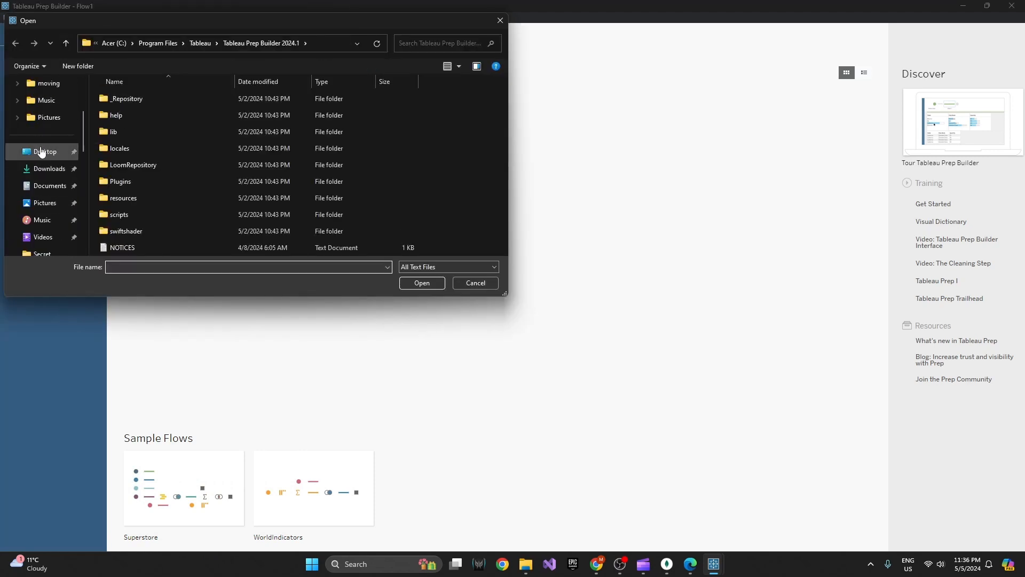
pyautogui.click(42, 152)
pyautogui.doubleClick(117, 101)
pyautogui.click(117, 99)
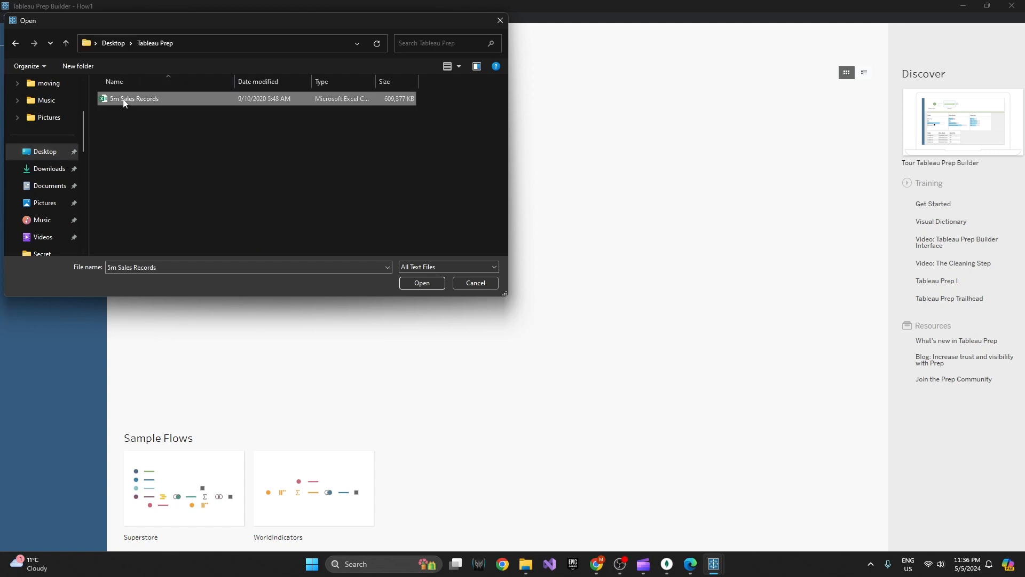
pyautogui.click(422, 283)
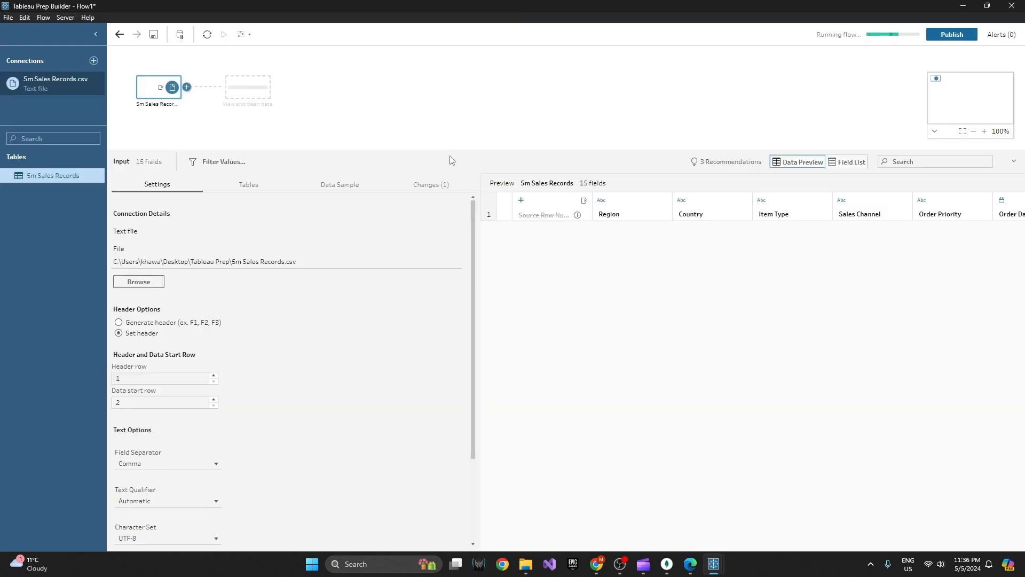
pyautogui.moveTo(451, 152); pyautogui.dragTo(451, 431)
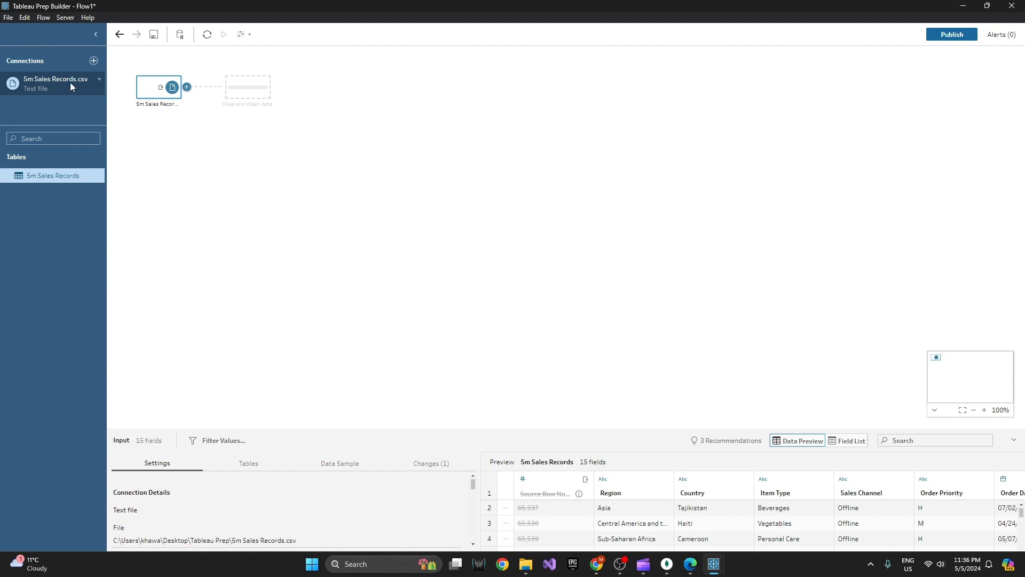
pyautogui.click(94, 60)
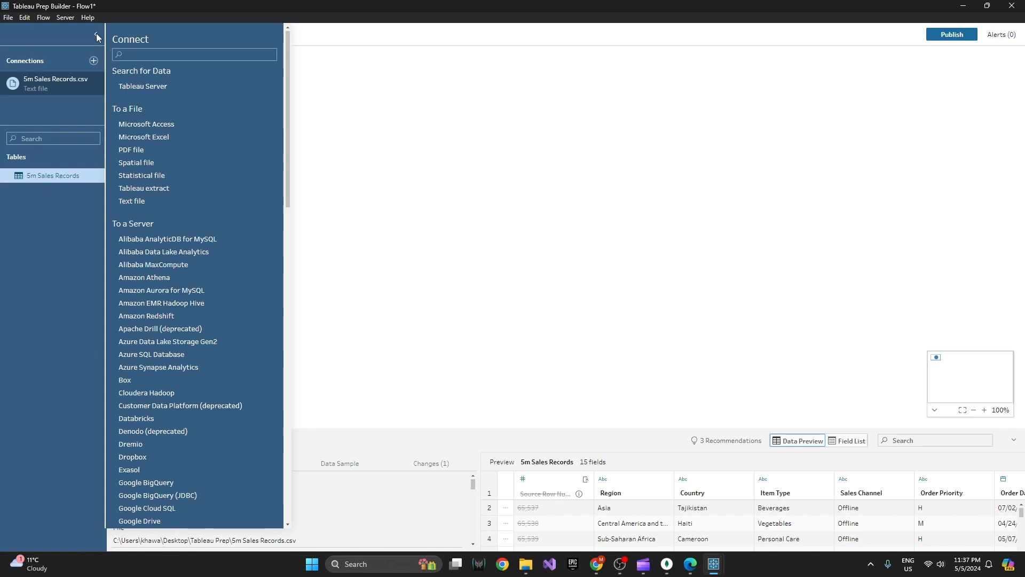
pyautogui.click(97, 34)
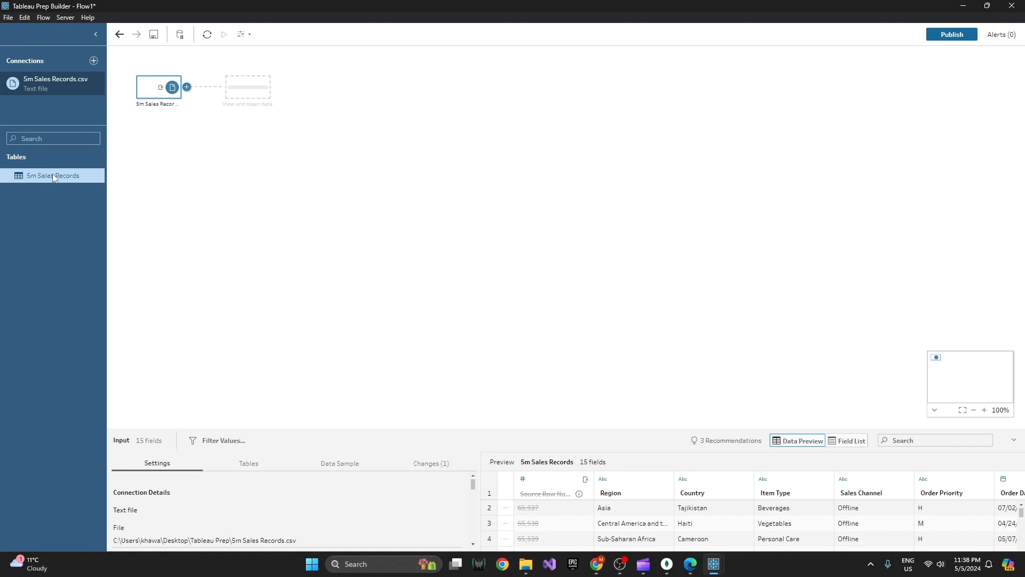
# - Remove the 5m Sales Records input step from the flow
pyautogui.click(158, 88)
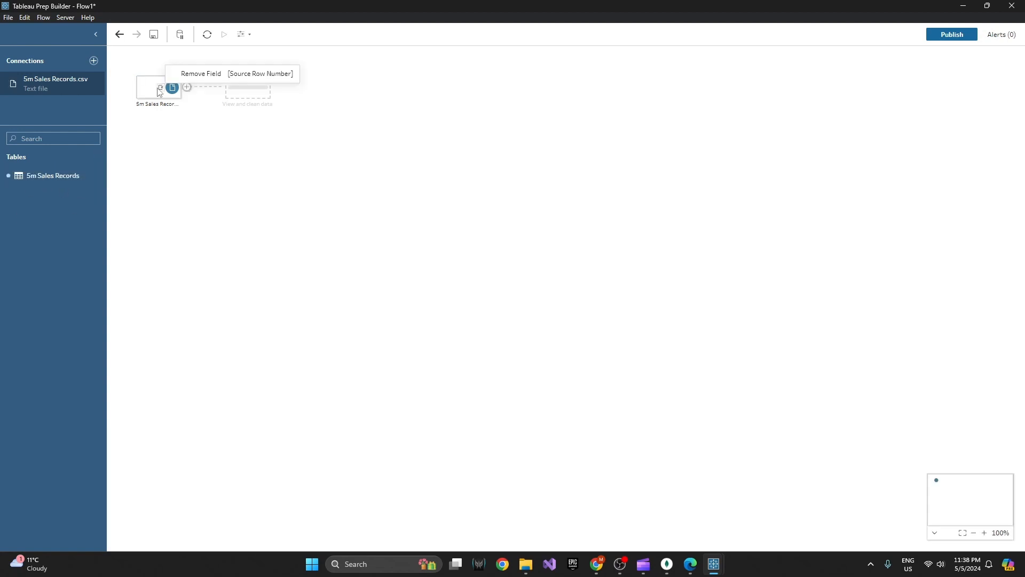
pyautogui.rightClick(155, 95)
pyautogui.click(153, 183)
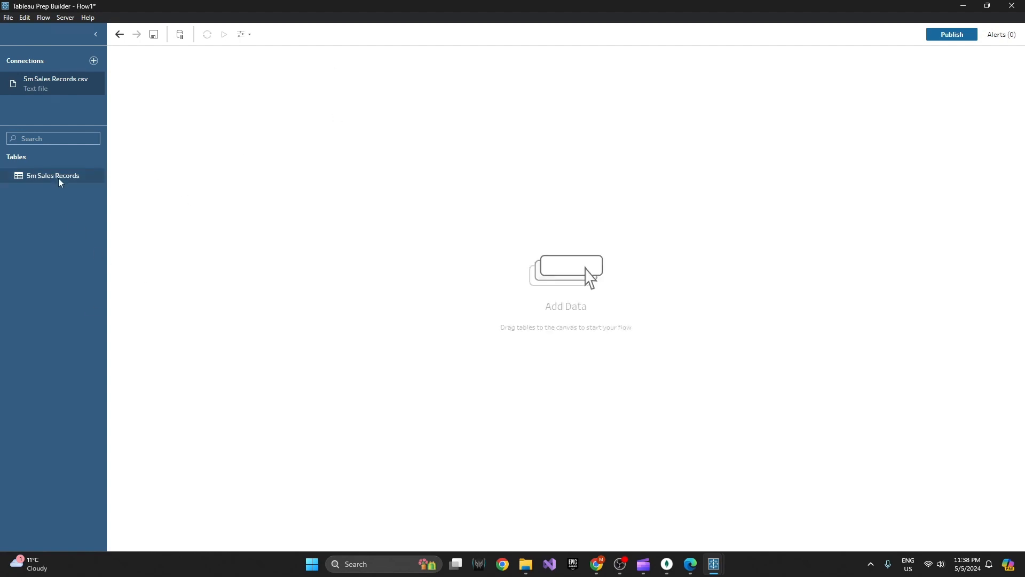
# - Add the 5m Sales Records table to the flow canvas three times, as separate input steps stacked vertically
pyautogui.moveTo(60, 183); pyautogui.dragTo(196, 137)
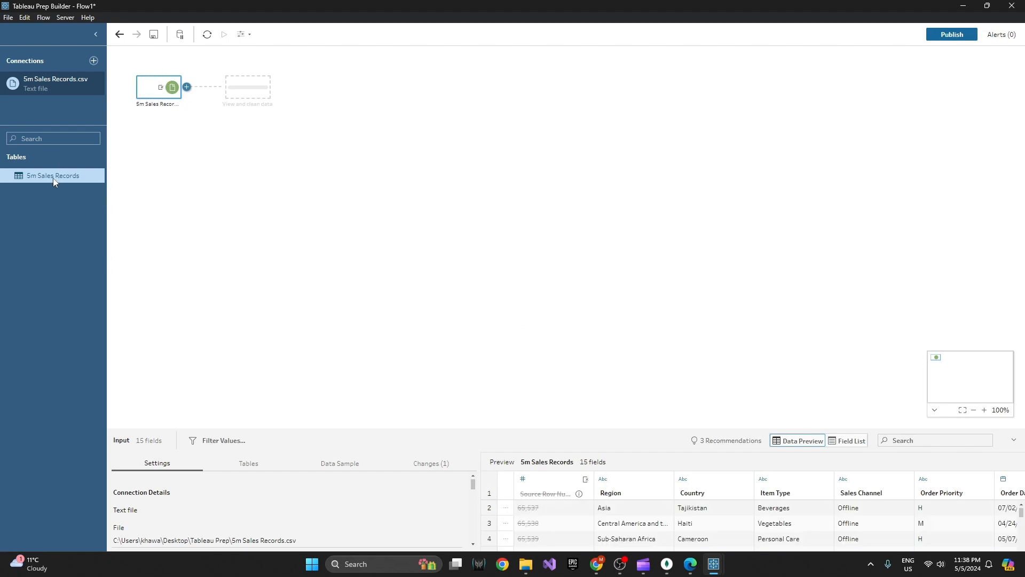
pyautogui.moveTo(54, 182); pyautogui.dragTo(158, 150)
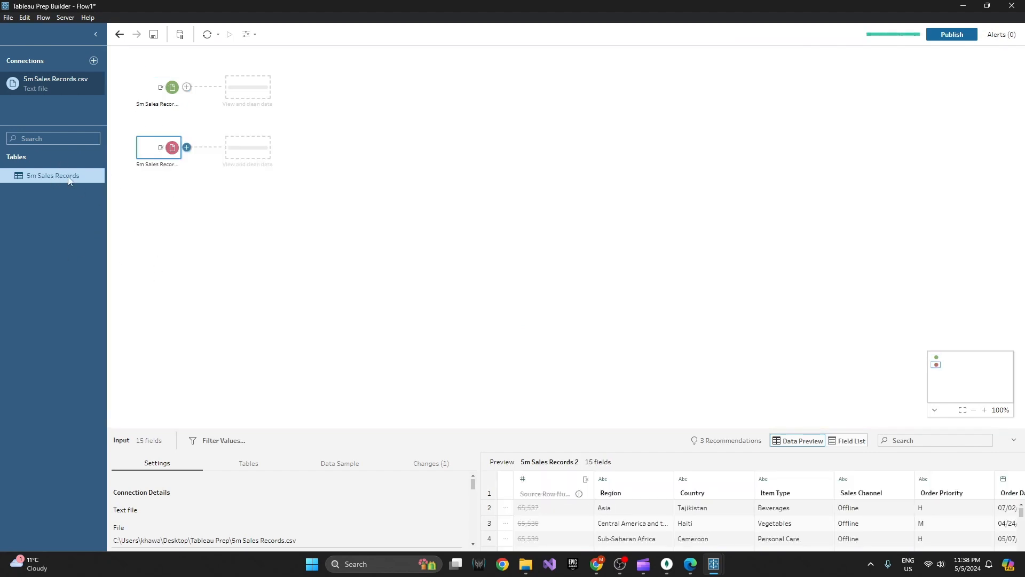
pyautogui.moveTo(54, 176); pyautogui.dragTo(165, 202)
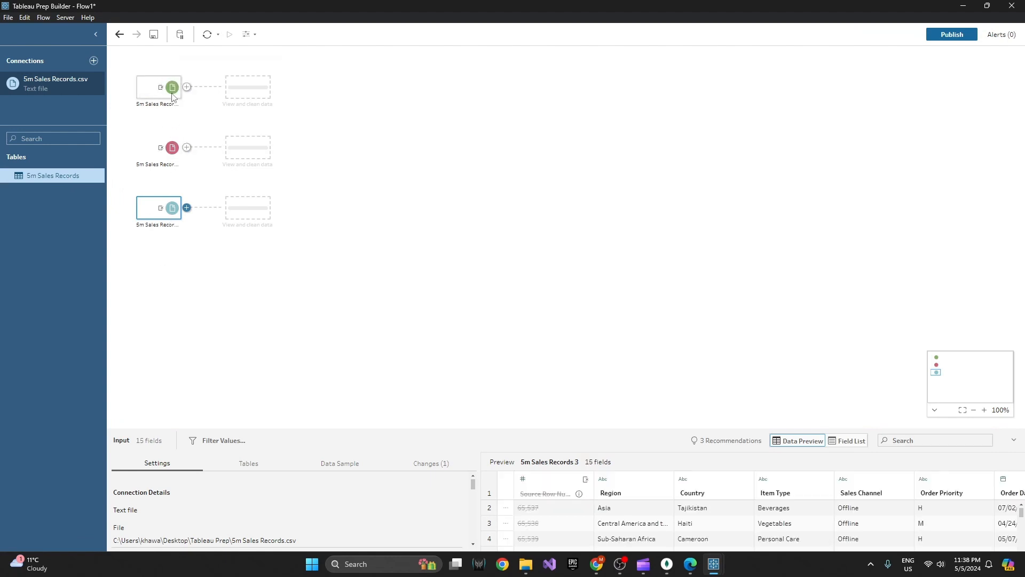
# - Remove the third and second 5m Sales Records input steps, leaving only the first one in the flow
pyautogui.rightClick(148, 215)
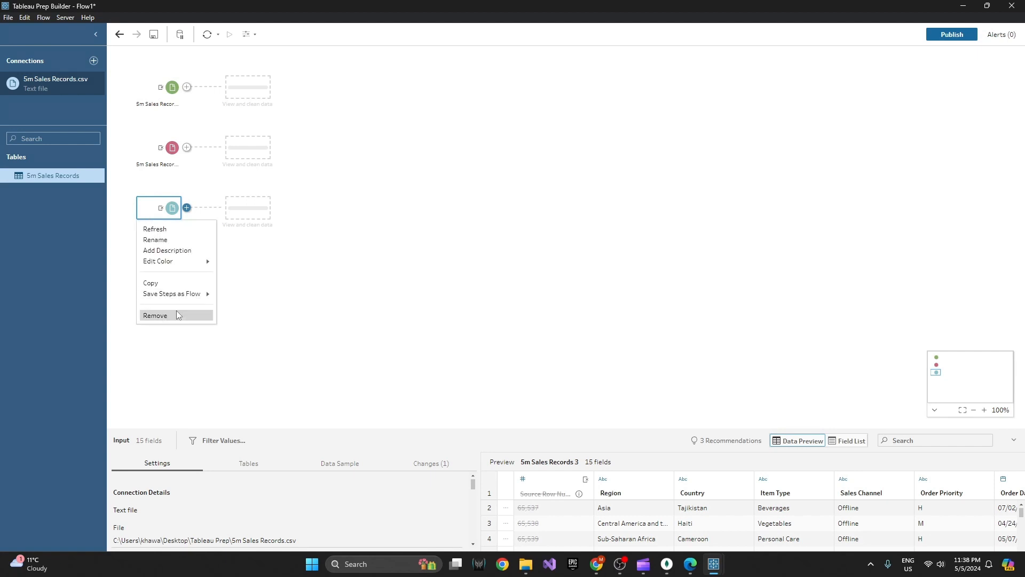
pyautogui.click(176, 310)
pyautogui.rightClick(152, 159)
pyautogui.click(171, 244)
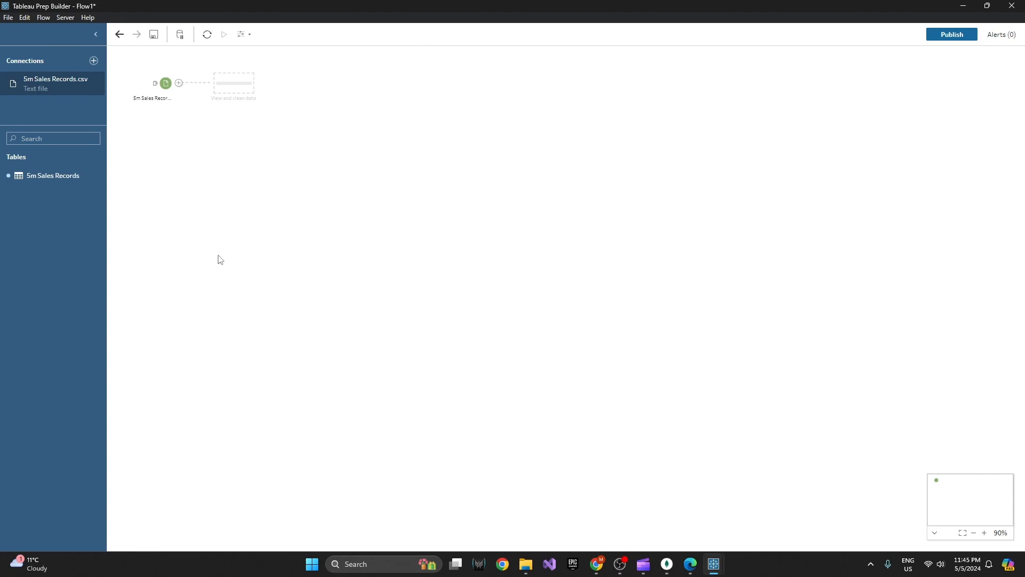
# - Select the 5m Sales Records input step in the flow to show its settings and data preview
pyautogui.click(984, 533)
pyautogui.click(984, 533)
pyautogui.click(984, 533)
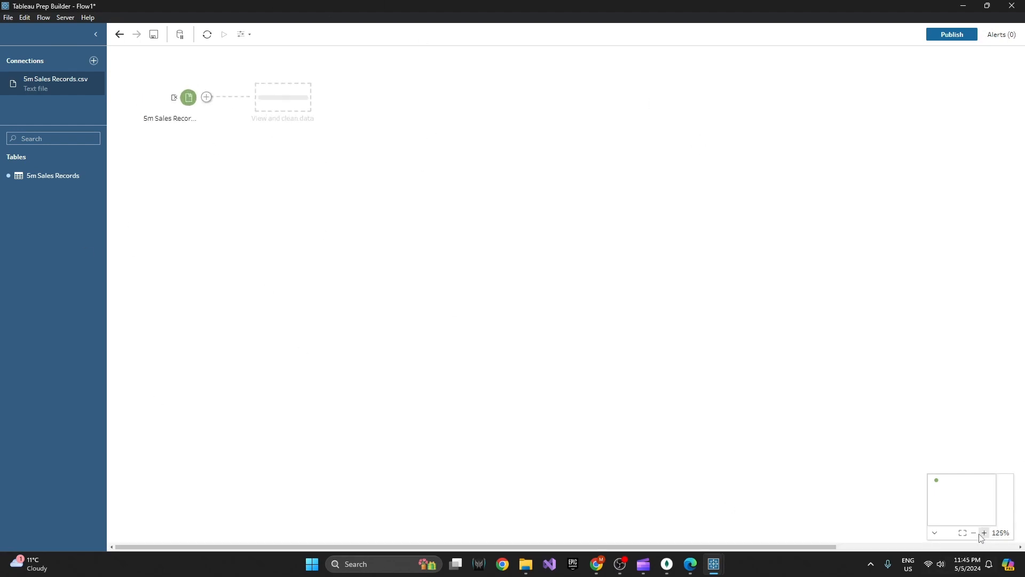
pyautogui.click(984, 533)
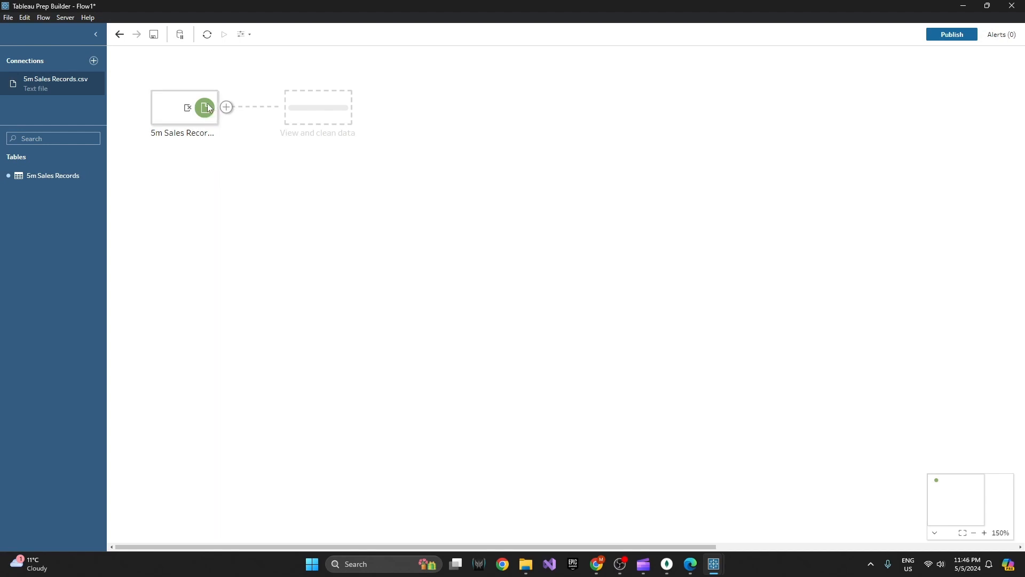
pyautogui.moveTo(191, 110)
pyautogui.click(205, 110)
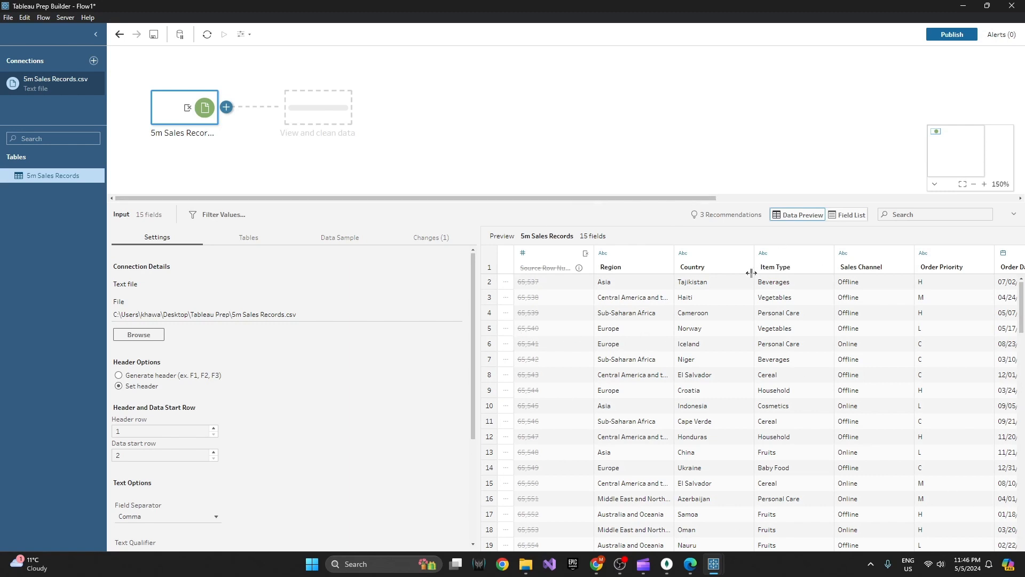
# - Display the 5m Sales Records input as a field list and review its fields, header and text options
pyautogui.click(843, 219)
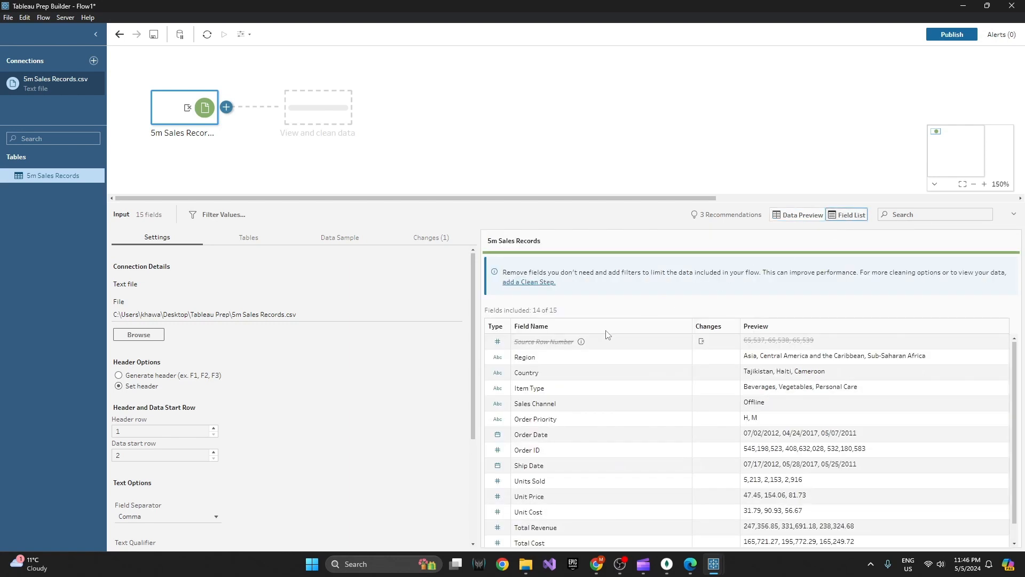
pyautogui.scroll(-1, 614, 470)
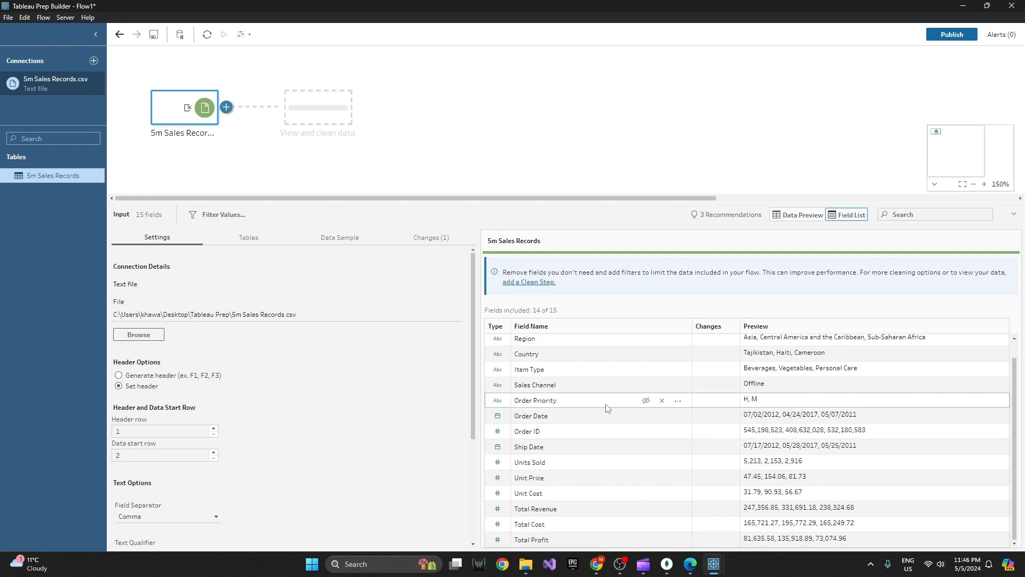
pyautogui.scroll(1, 609, 384)
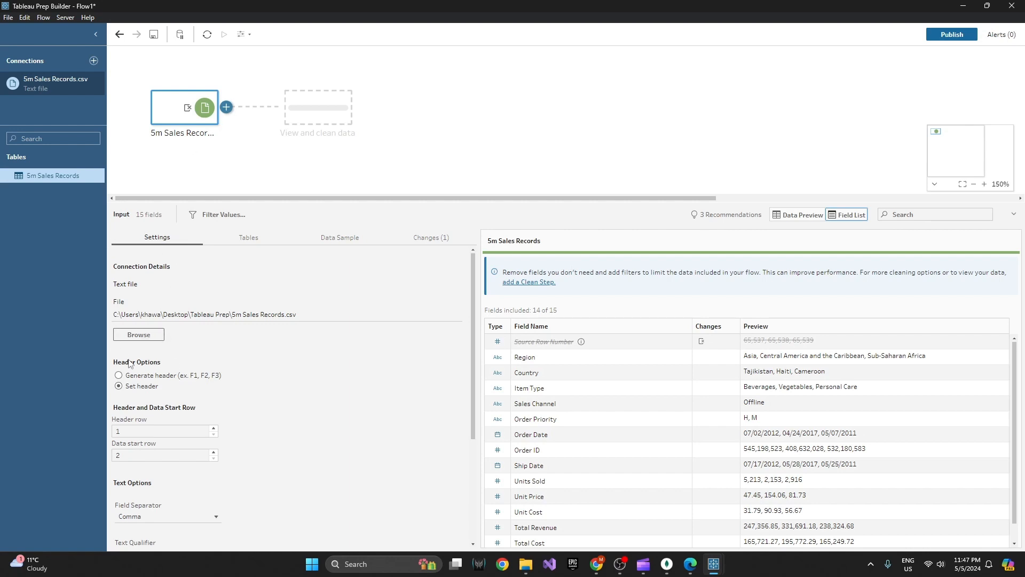
pyautogui.scroll(-2, 130, 363)
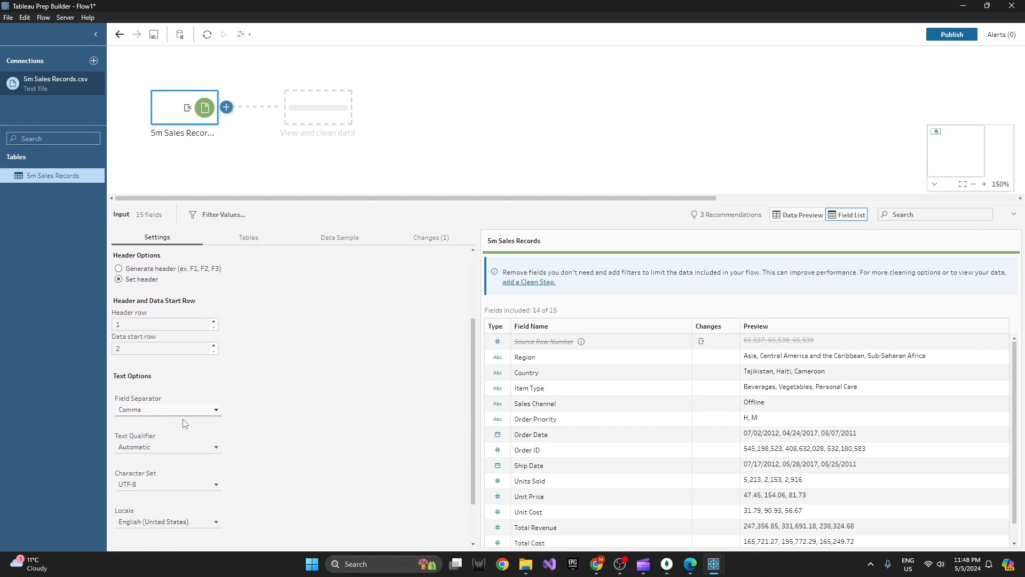
pyautogui.scroll(-1, 159, 318)
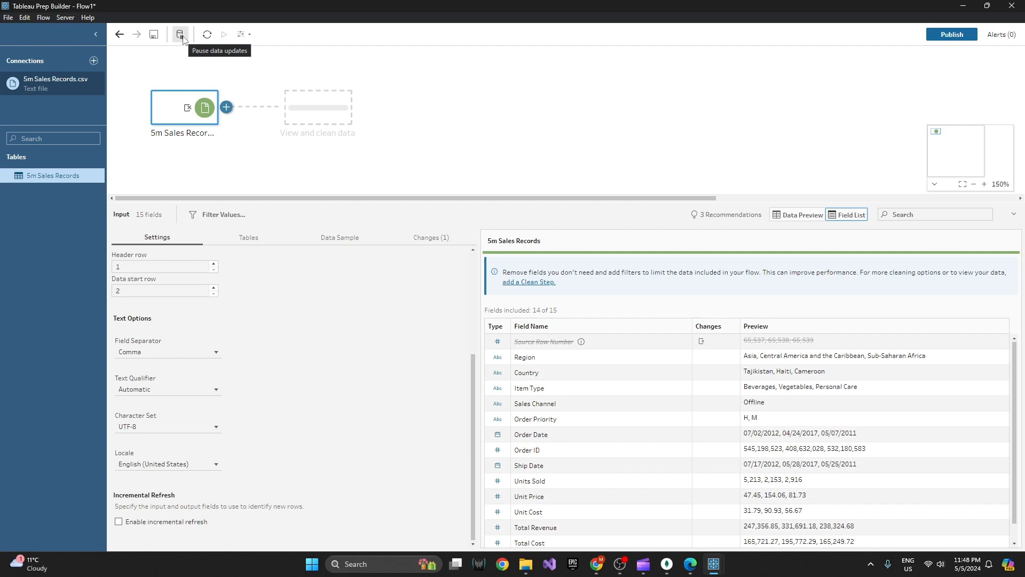
# - Review the input step's source table options, data sampling options and recorded changes
pyautogui.click(247, 243)
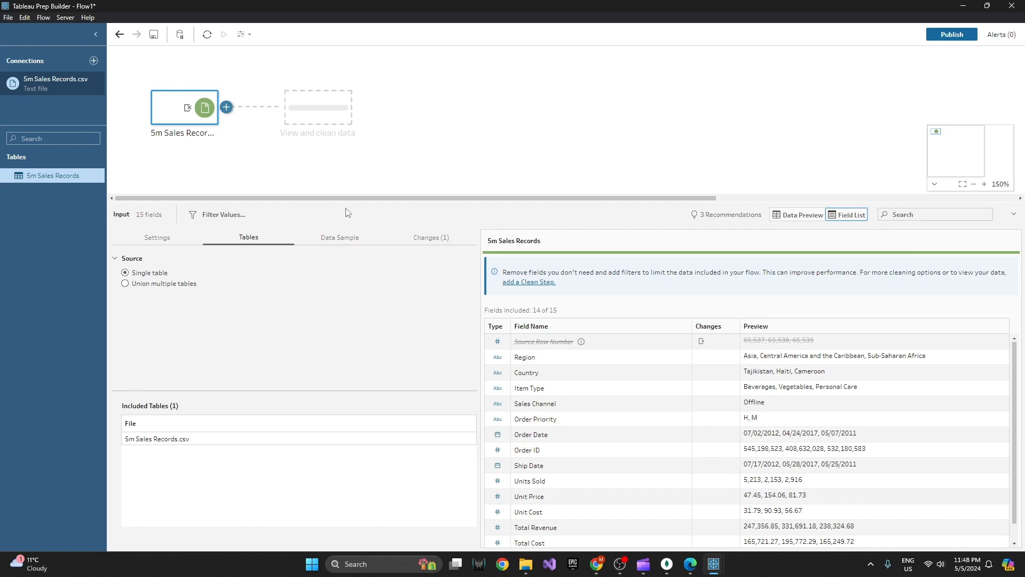
pyautogui.click(350, 245)
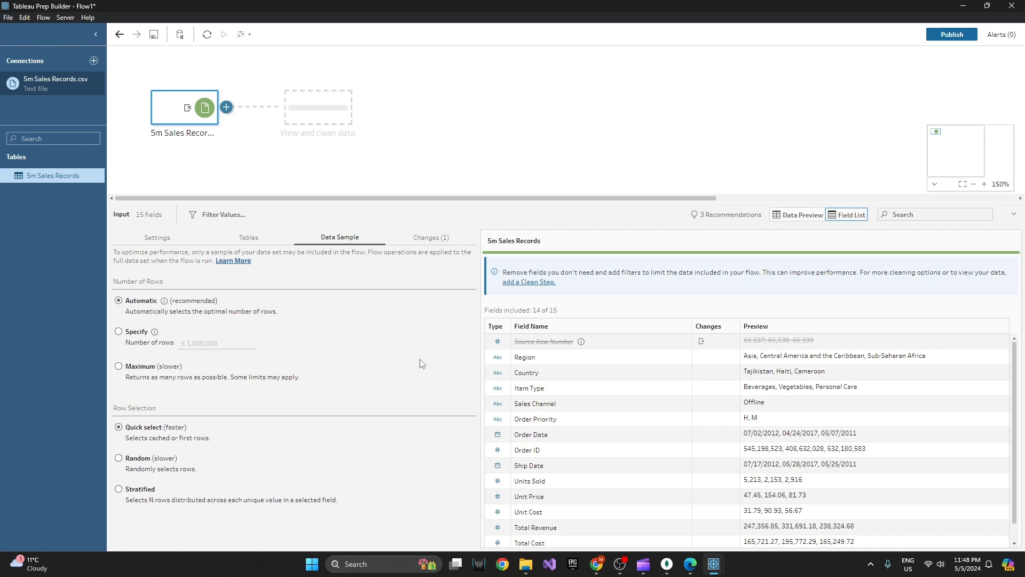
pyautogui.click(430, 238)
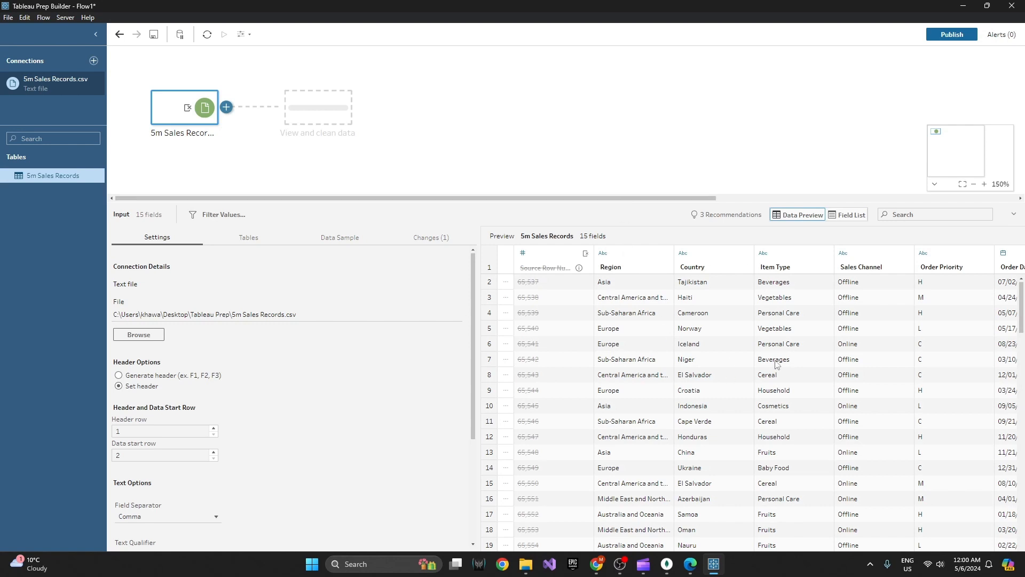
# - Compare the data preview with the field list for 5m Sales Records, ending on the field list
pyautogui.click(849, 214)
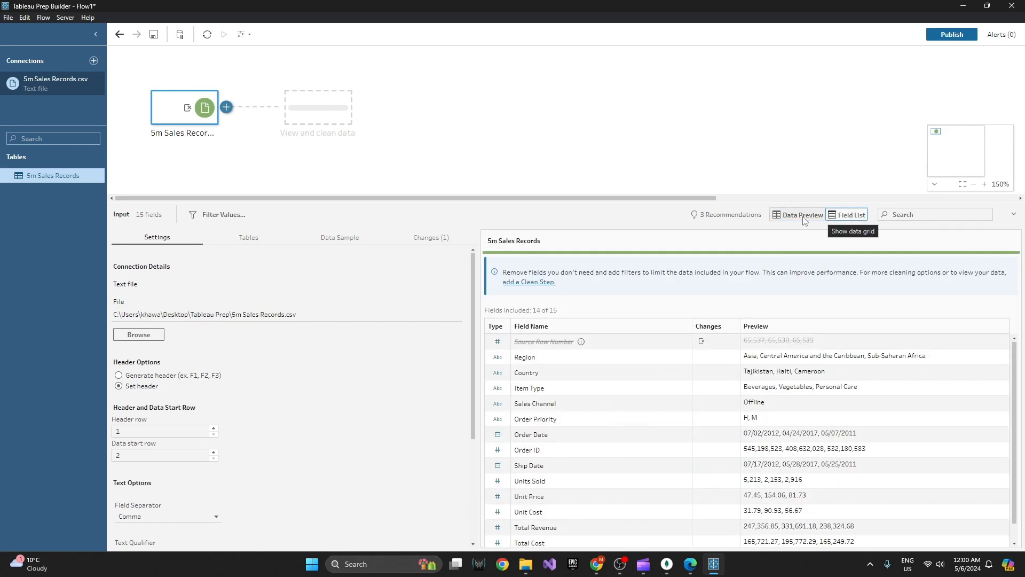
pyautogui.click(804, 219)
pyautogui.click(848, 214)
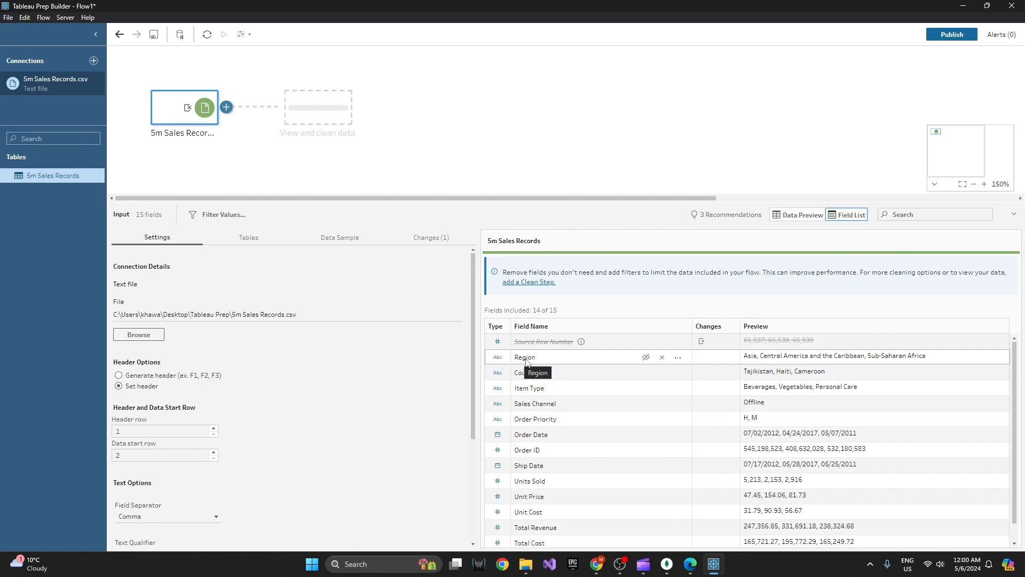
# - Examine the available data types for the Region, Units Sold and Order Date fields, keeping their default types
pyautogui.click(501, 360)
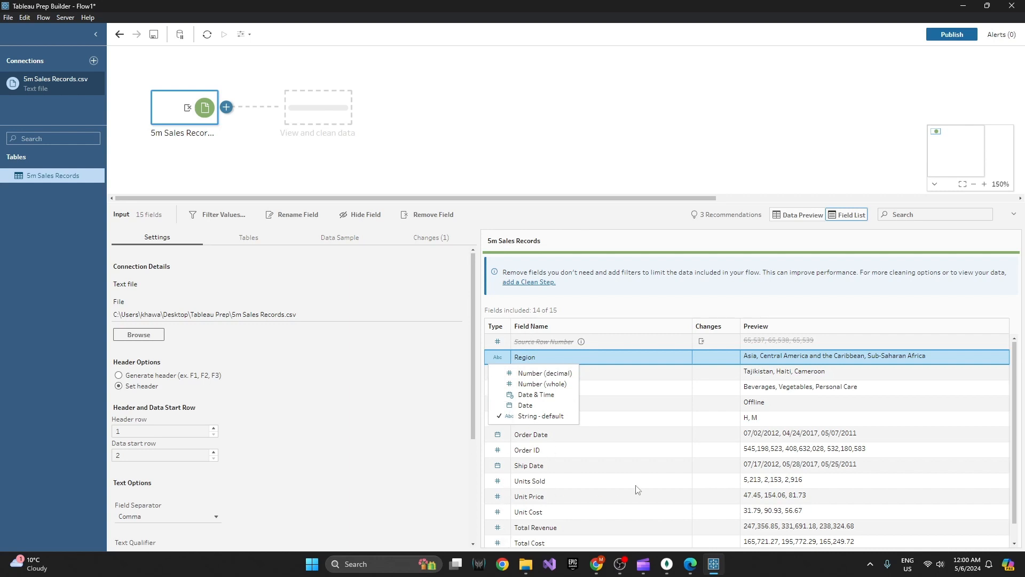
pyautogui.click(447, 456)
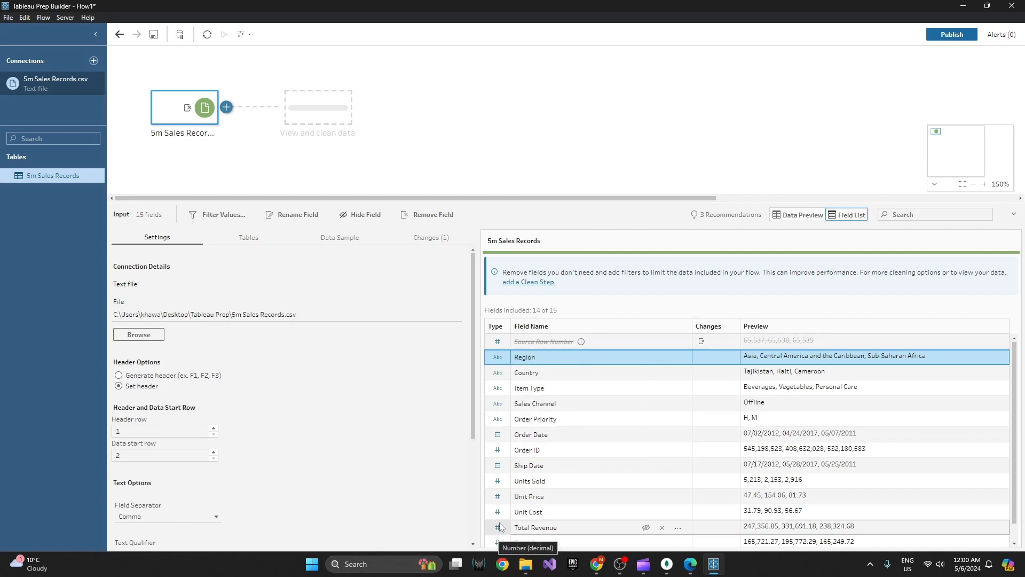
pyautogui.scroll(-1, 518, 427)
pyautogui.click(500, 465)
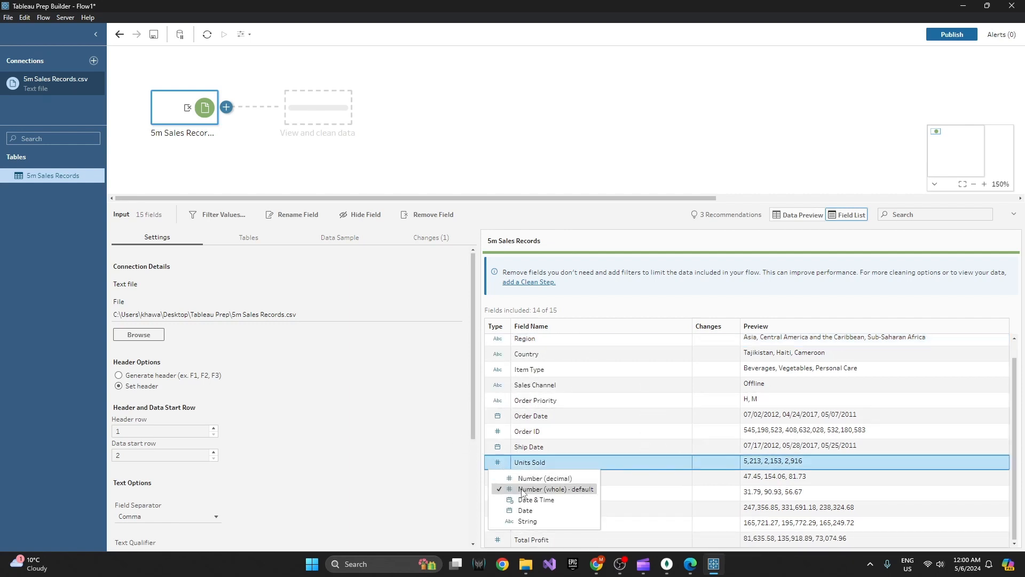
pyautogui.click(454, 501)
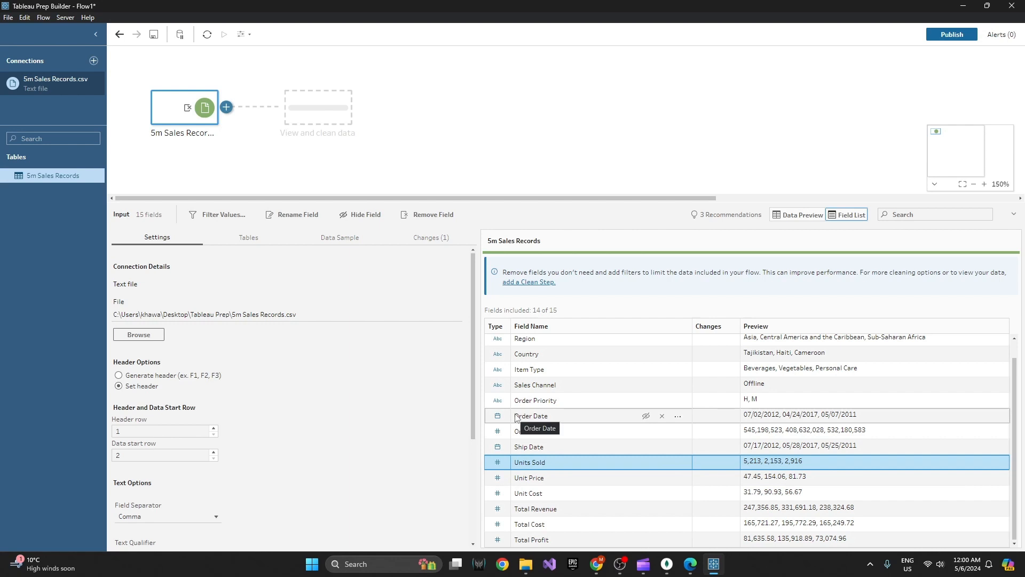
pyautogui.scroll(1, 507, 427)
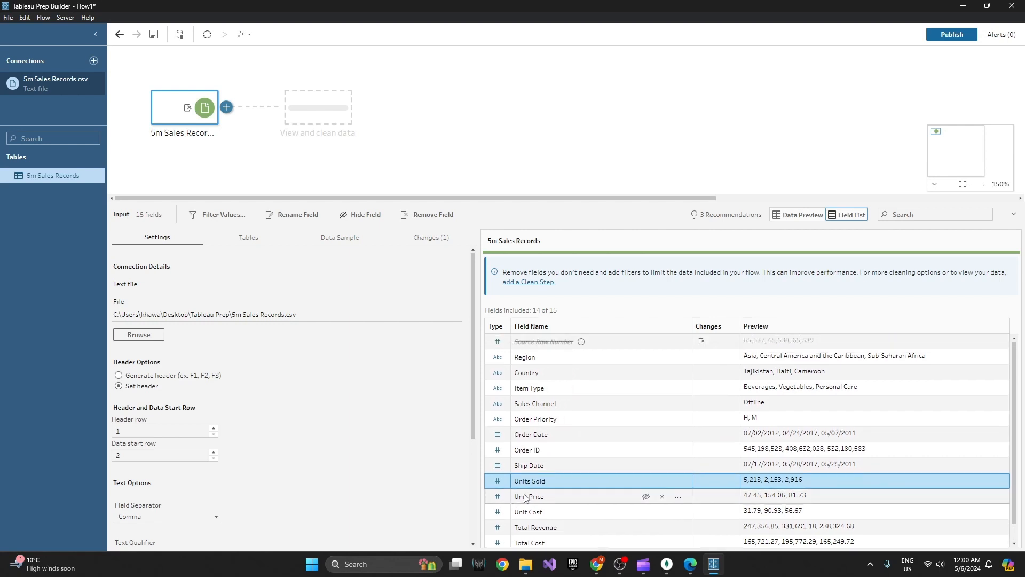
pyautogui.click(498, 434)
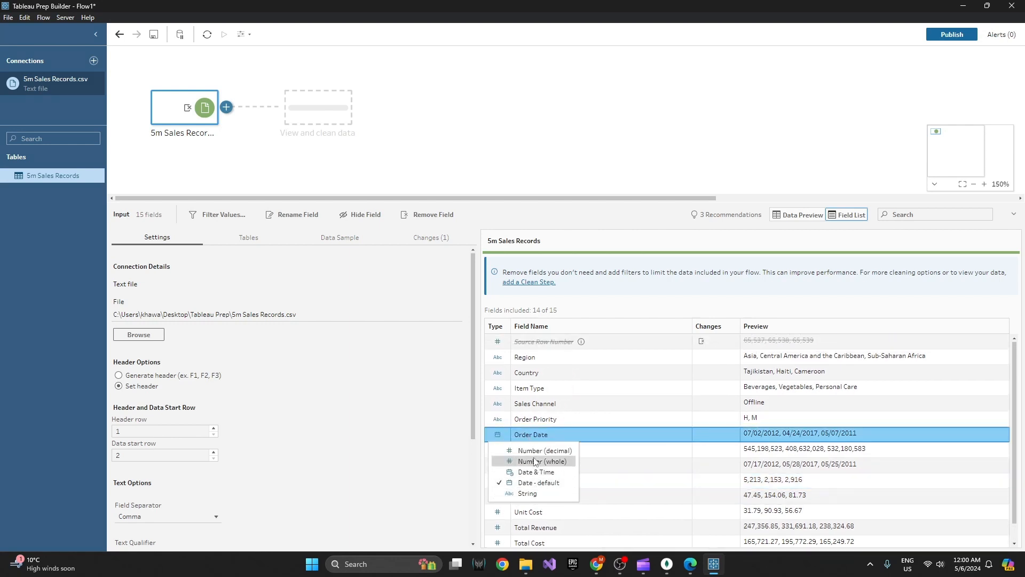
pyautogui.click(462, 412)
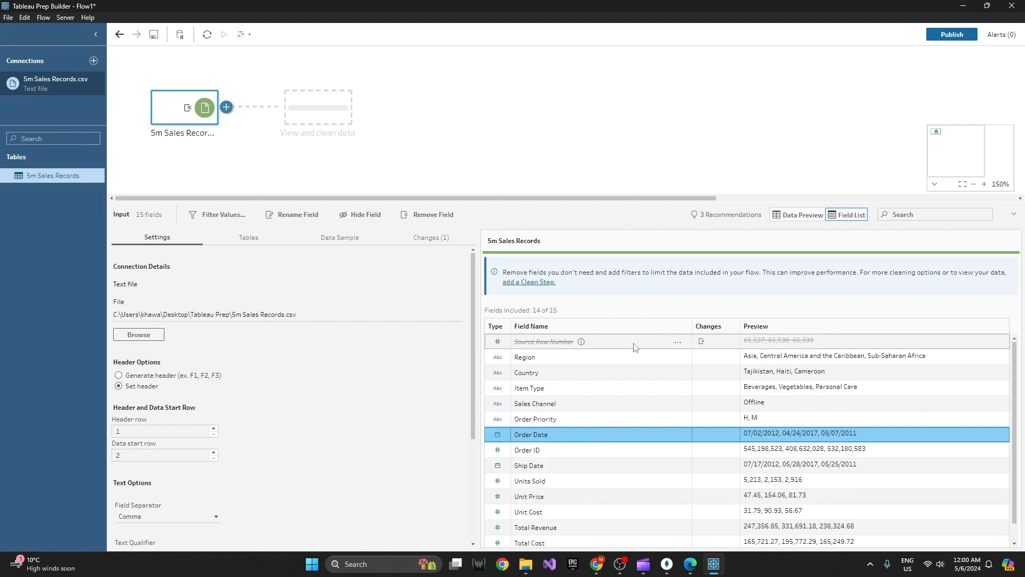
# - Review the Region field's available actions and open its name for editing, keeping the existing name
pyautogui.click(525, 361)
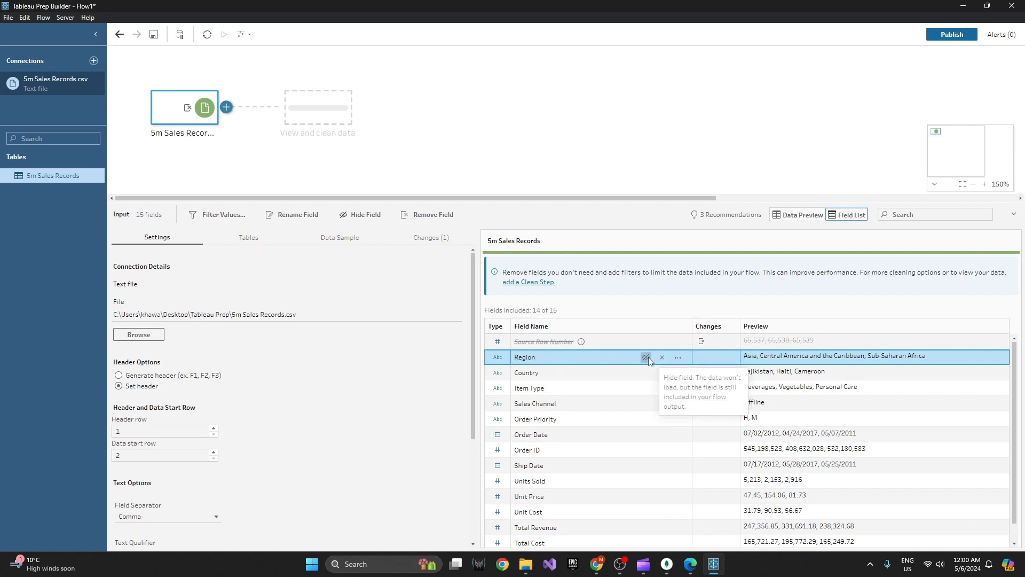
pyautogui.click(677, 358)
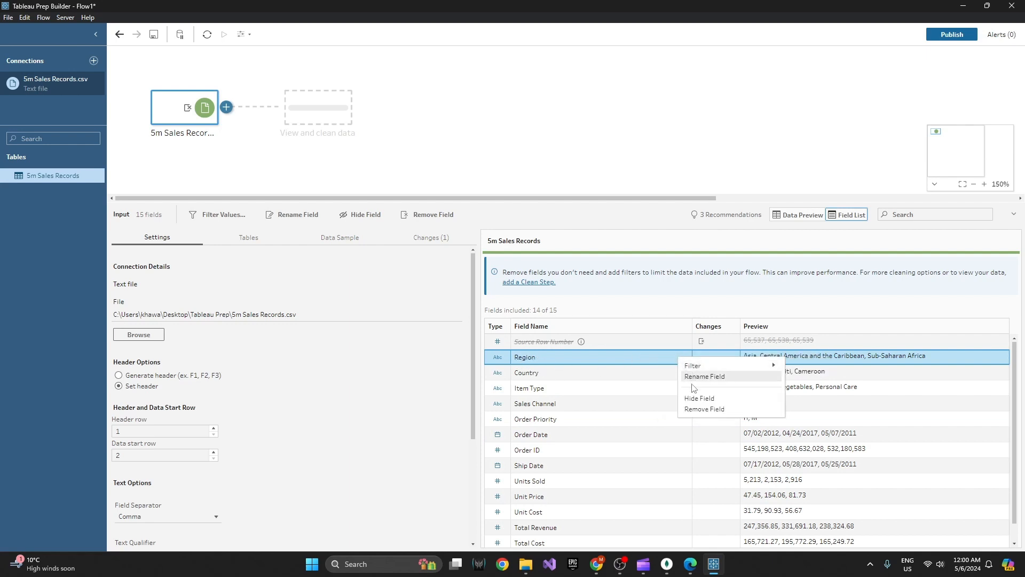
pyautogui.click(702, 377)
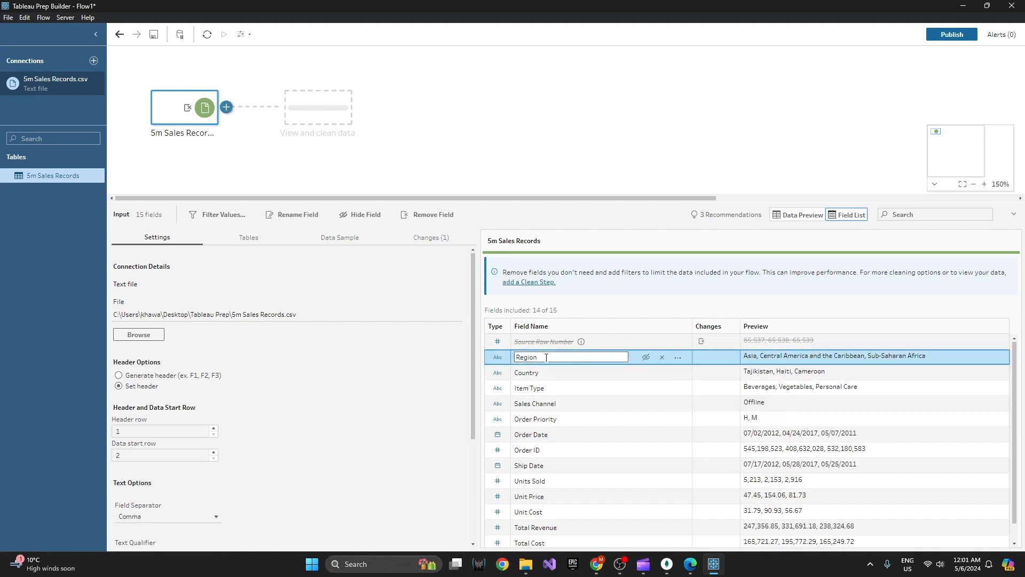
pyautogui.click(398, 394)
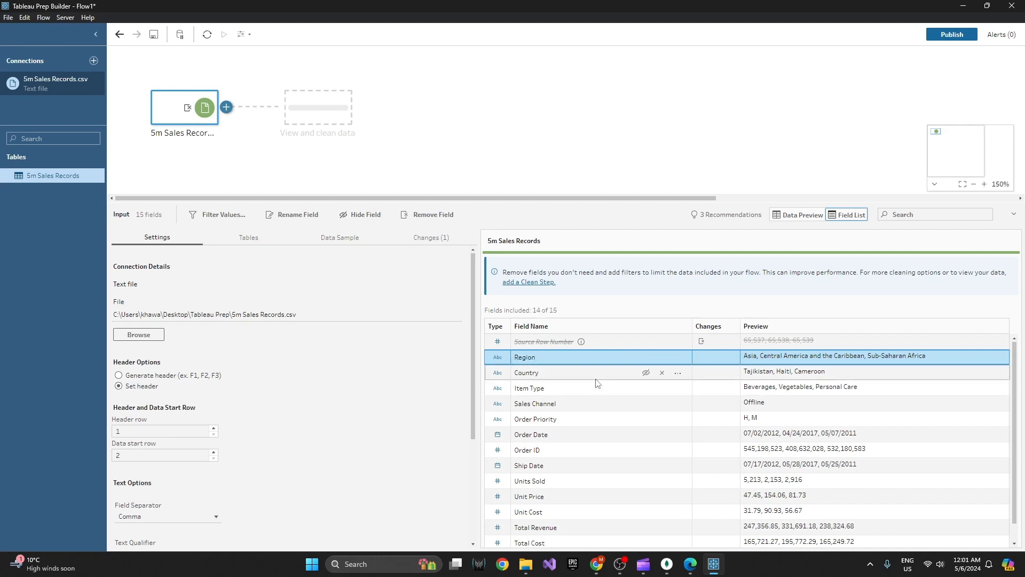